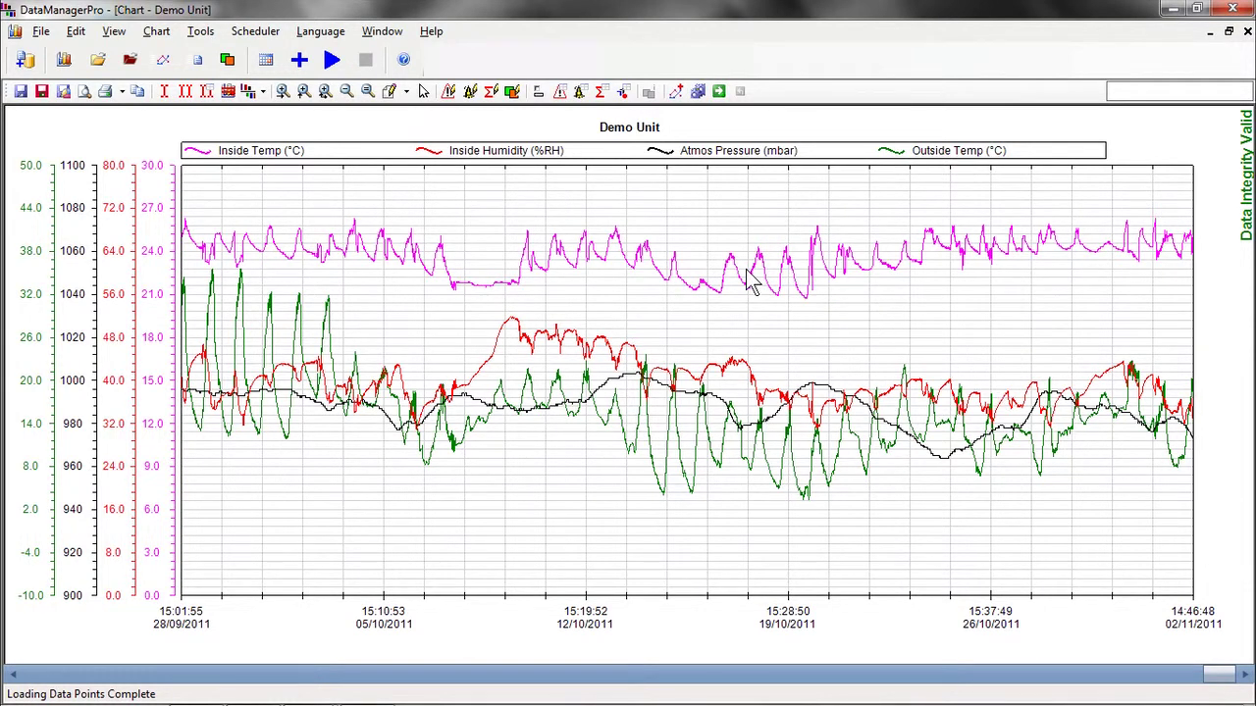
Step: Zoom the Demo Unit chart's time axis in twice to span 15/10 to 23/10/2011
click(283, 92)
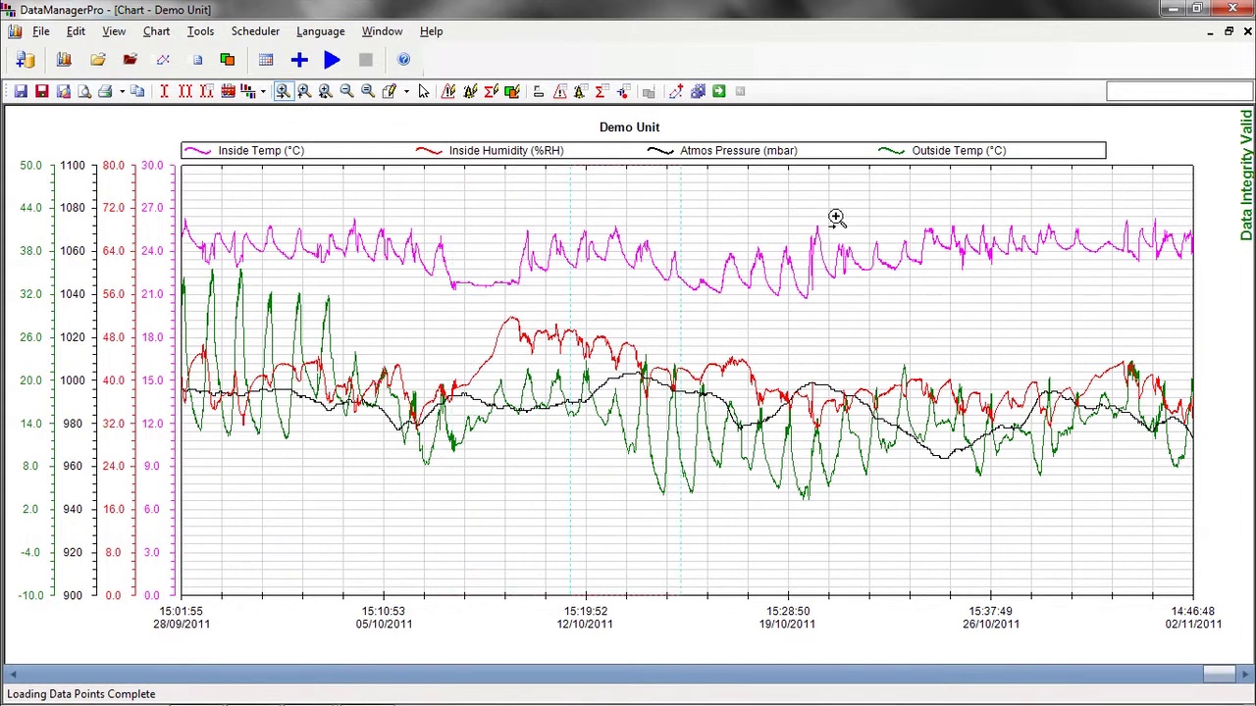
click(1051, 231)
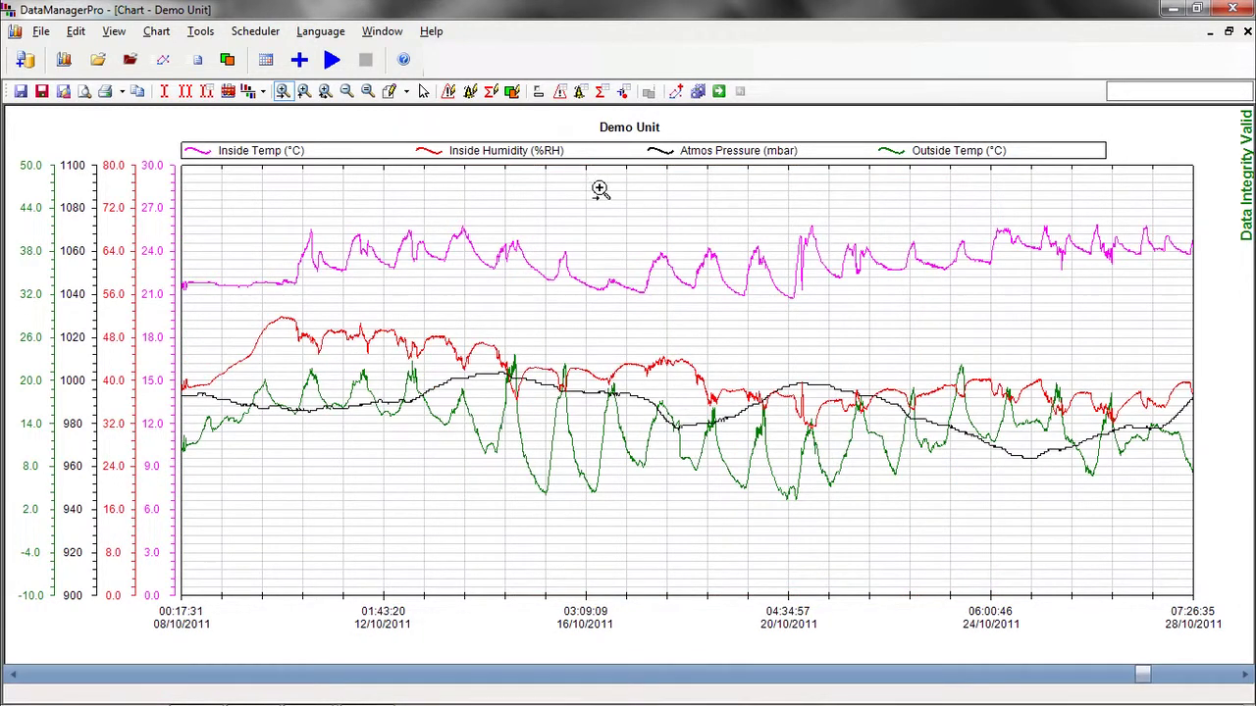
click(952, 213)
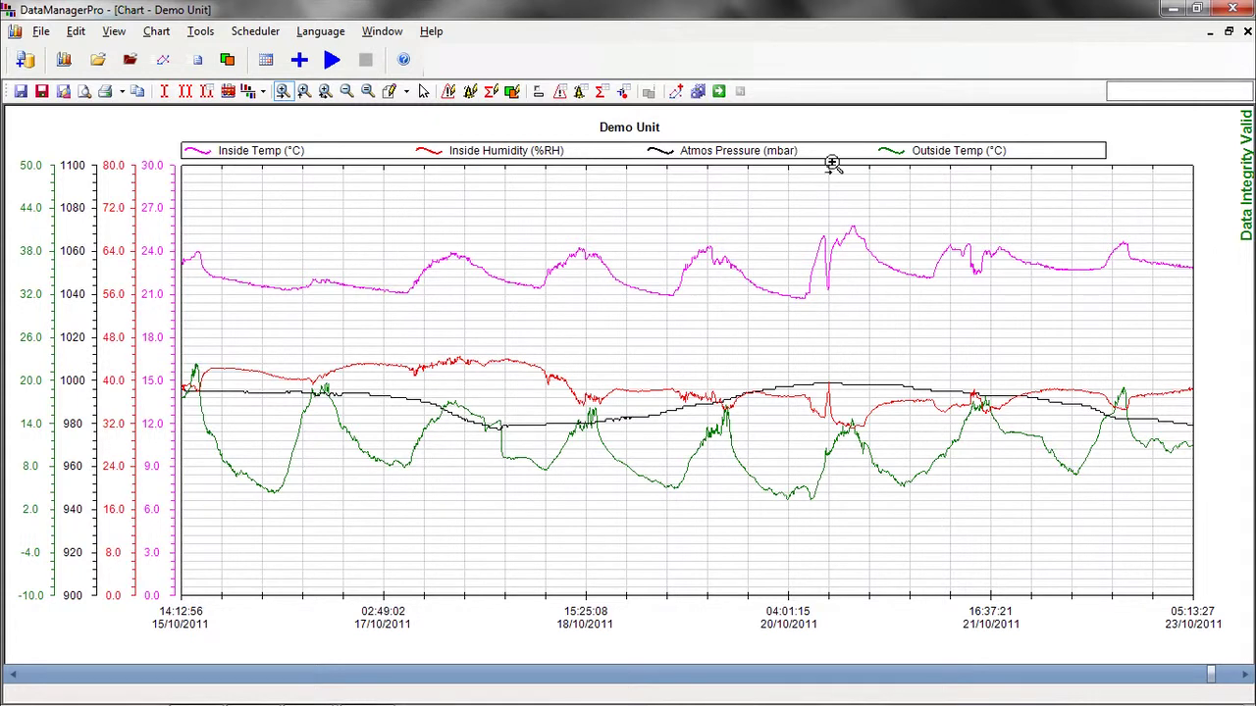
Step: Show alarm log annotations on the chart, review the widened Tabular Alarm Log, then close it
click(471, 92)
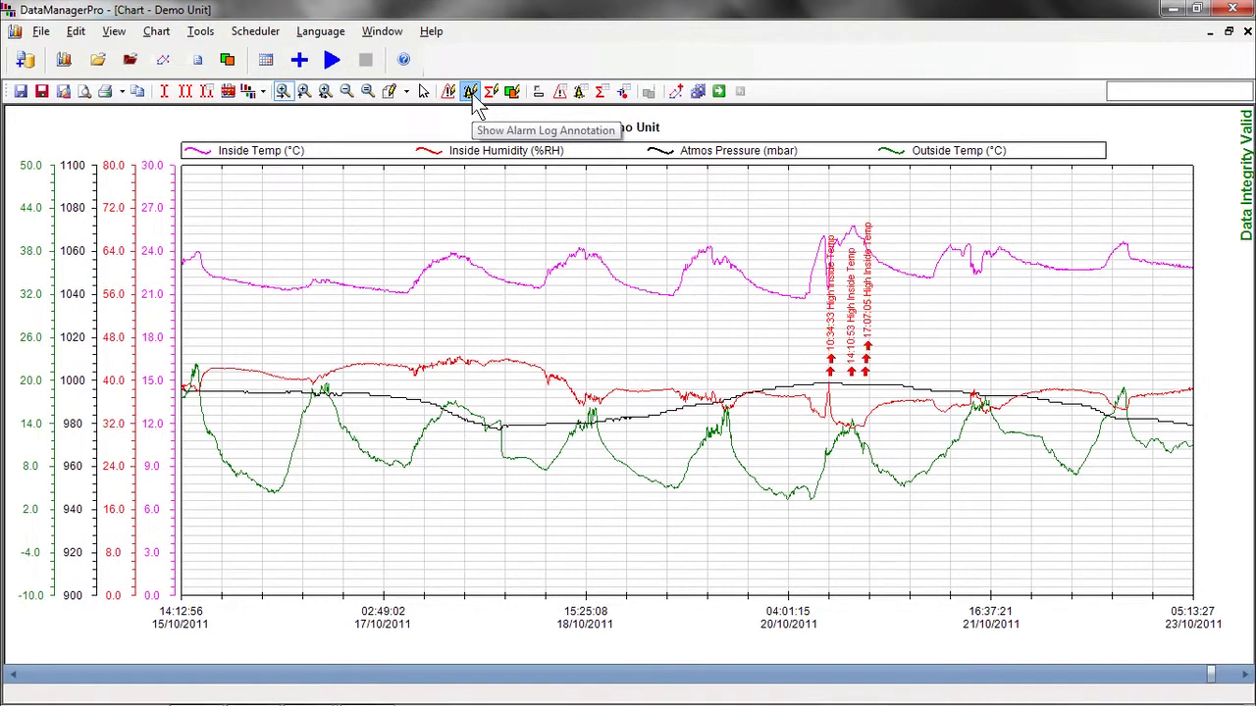
click(579, 98)
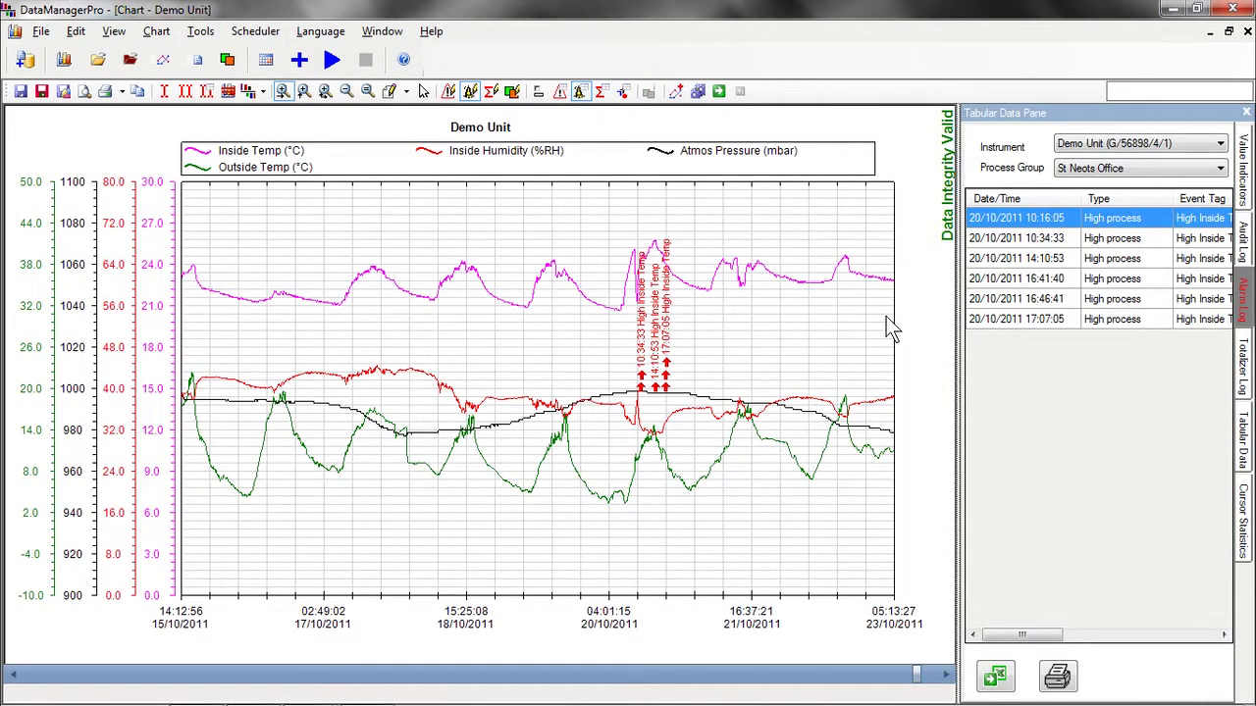
drag(770, 314, 763, 304)
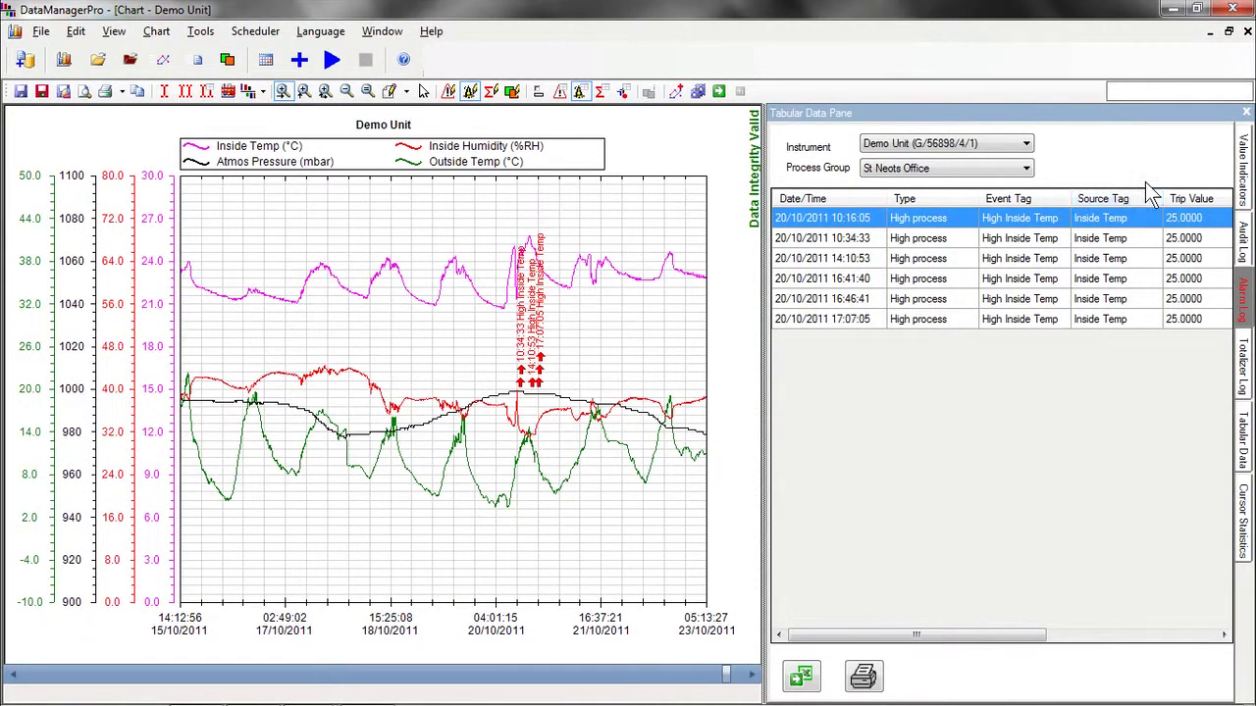
click(1246, 114)
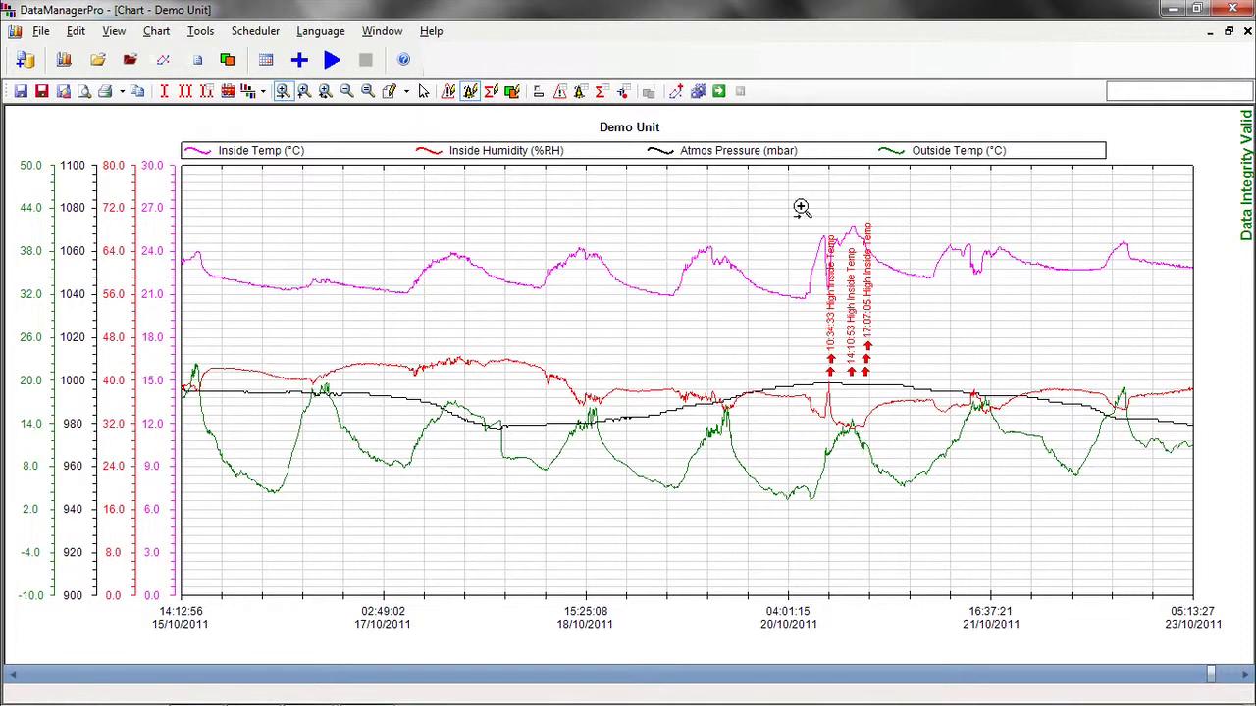
Step: Enable Marker #1 in Chart Settings on the Inside Temp scale at value 25
click(697, 93)
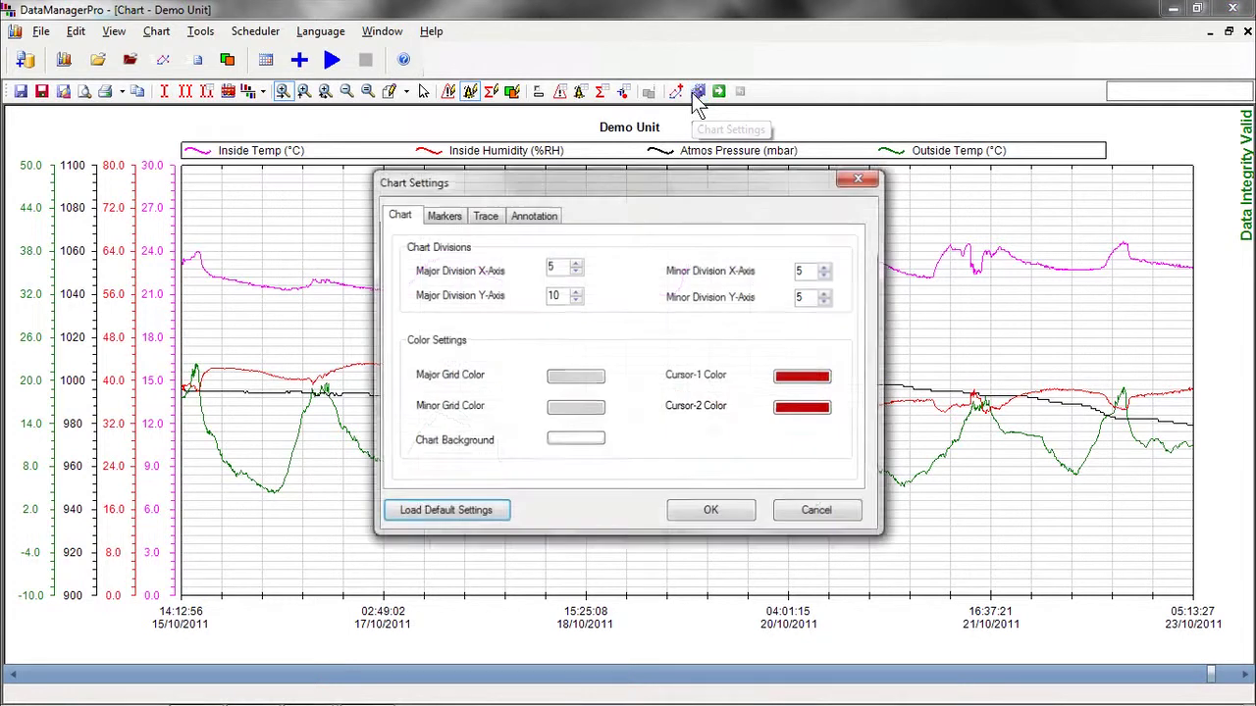
click(444, 220)
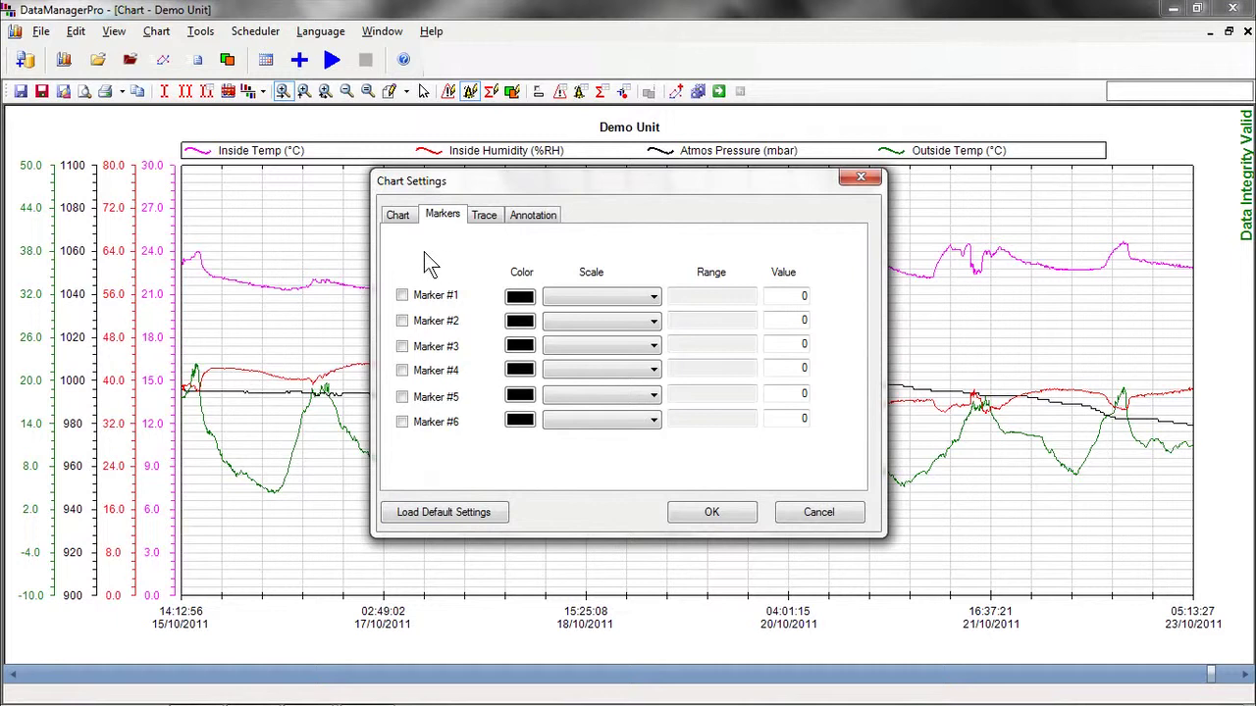
click(403, 295)
click(651, 298)
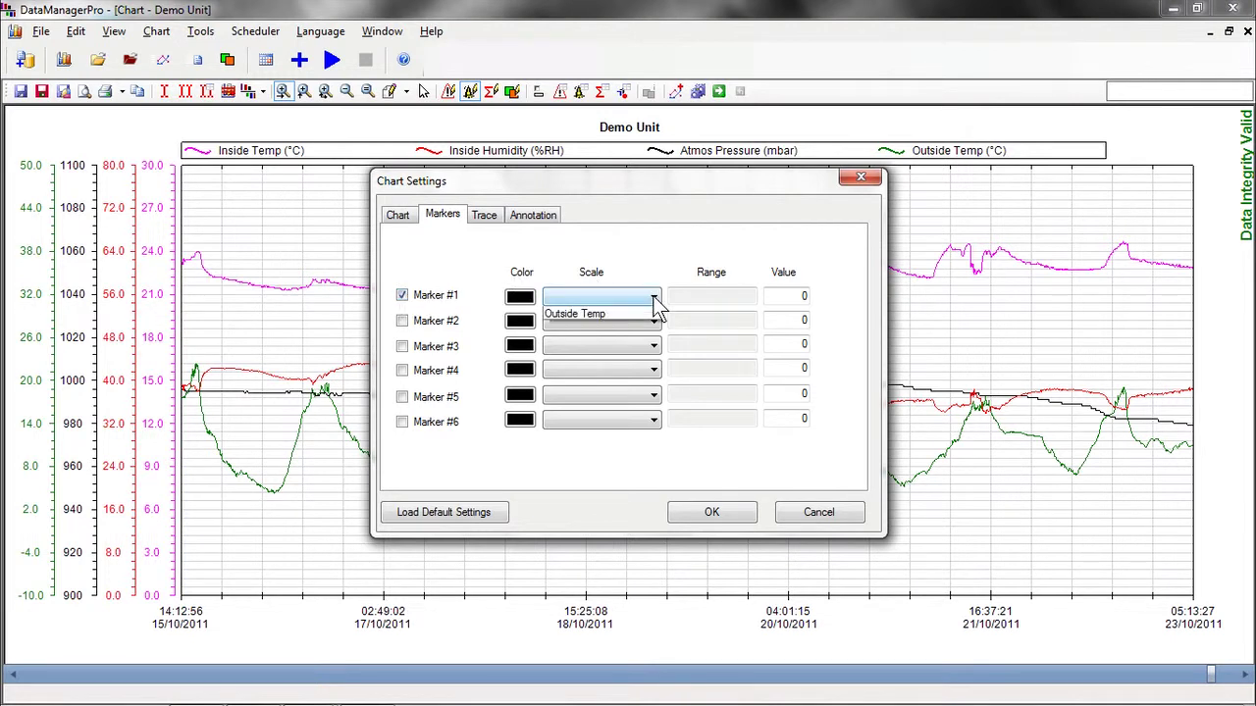
click(651, 314)
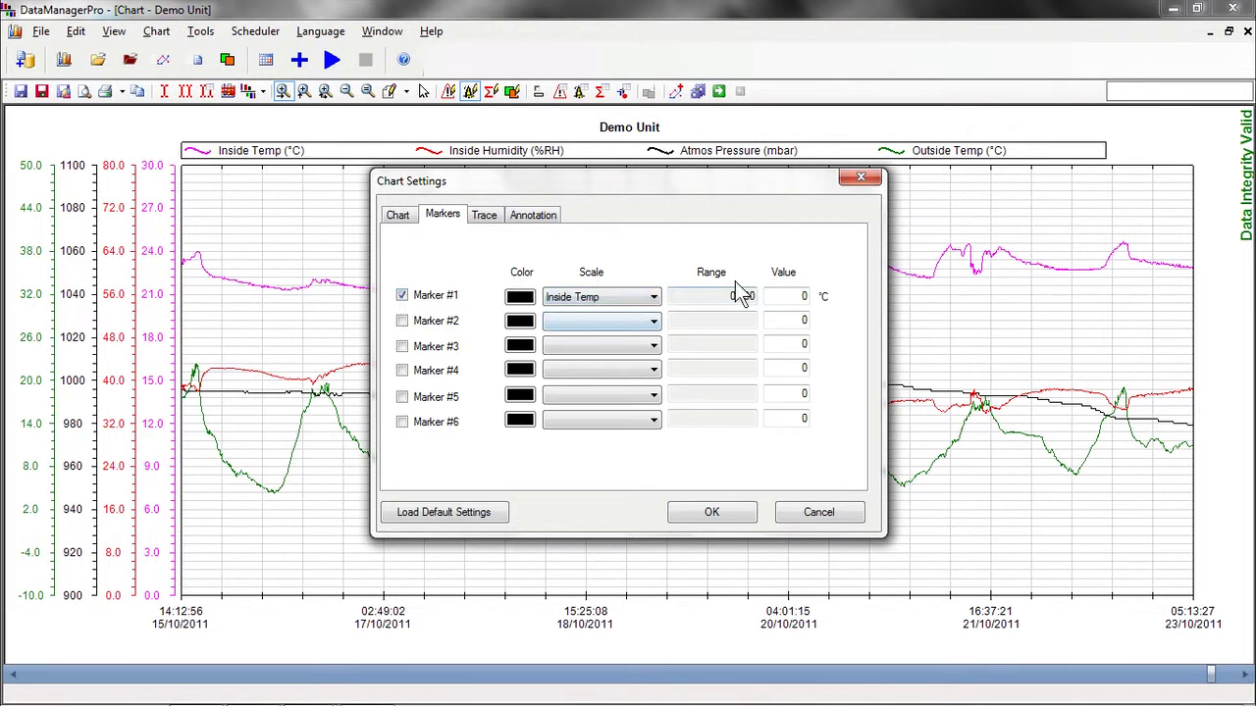
click(793, 296)
key(BackSpace)
text(25)
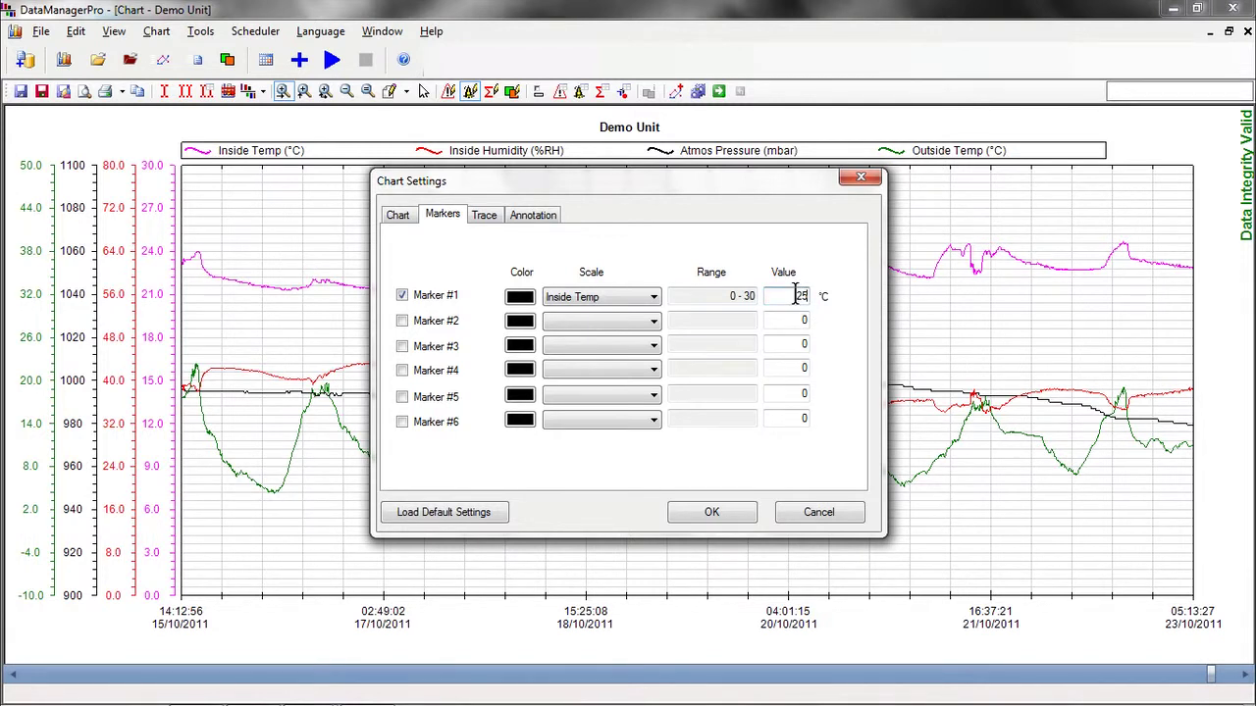
click(712, 514)
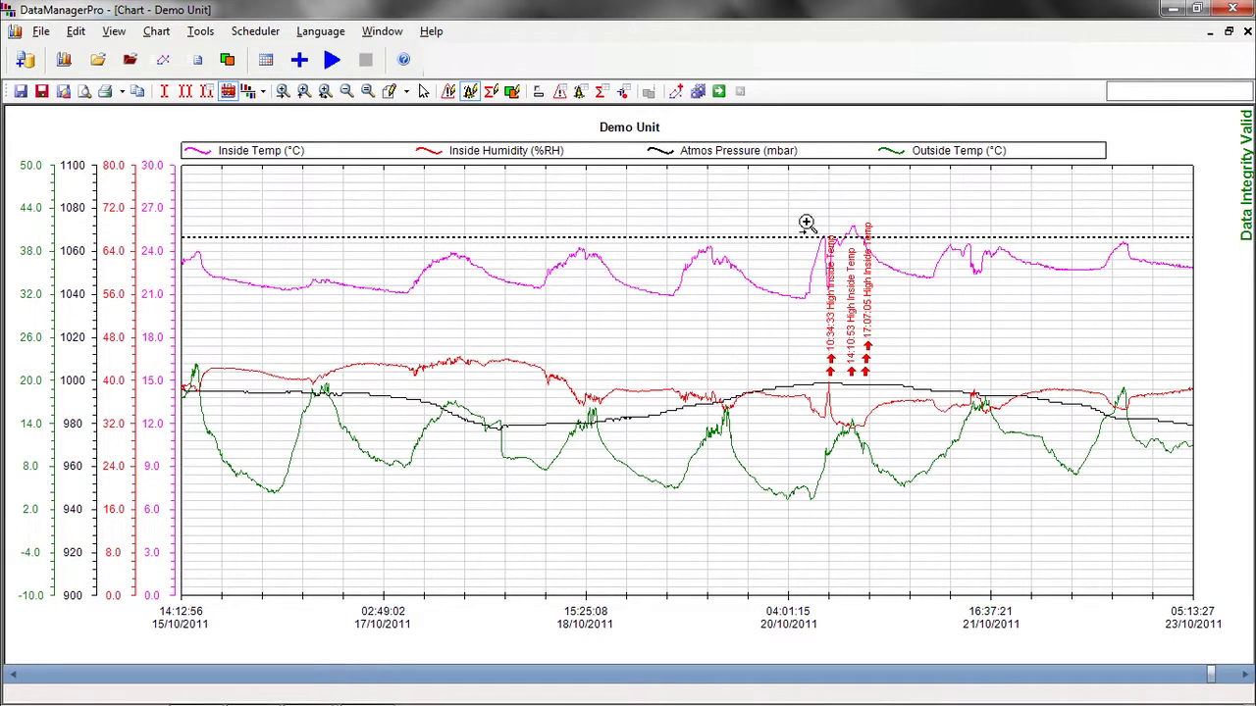
Step: Zoom to 20/10/2011 and place the dual cursors at about 14:16 and 16:41:45
drag(802, 221, 893, 222)
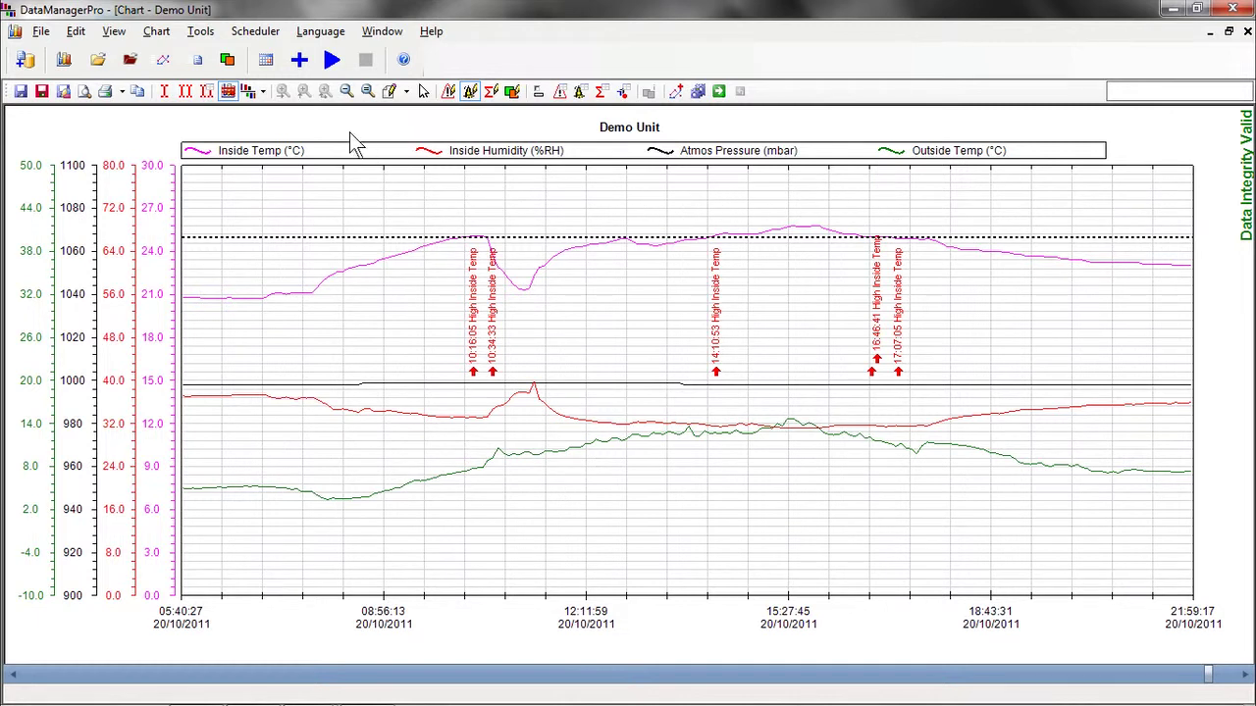
click(185, 92)
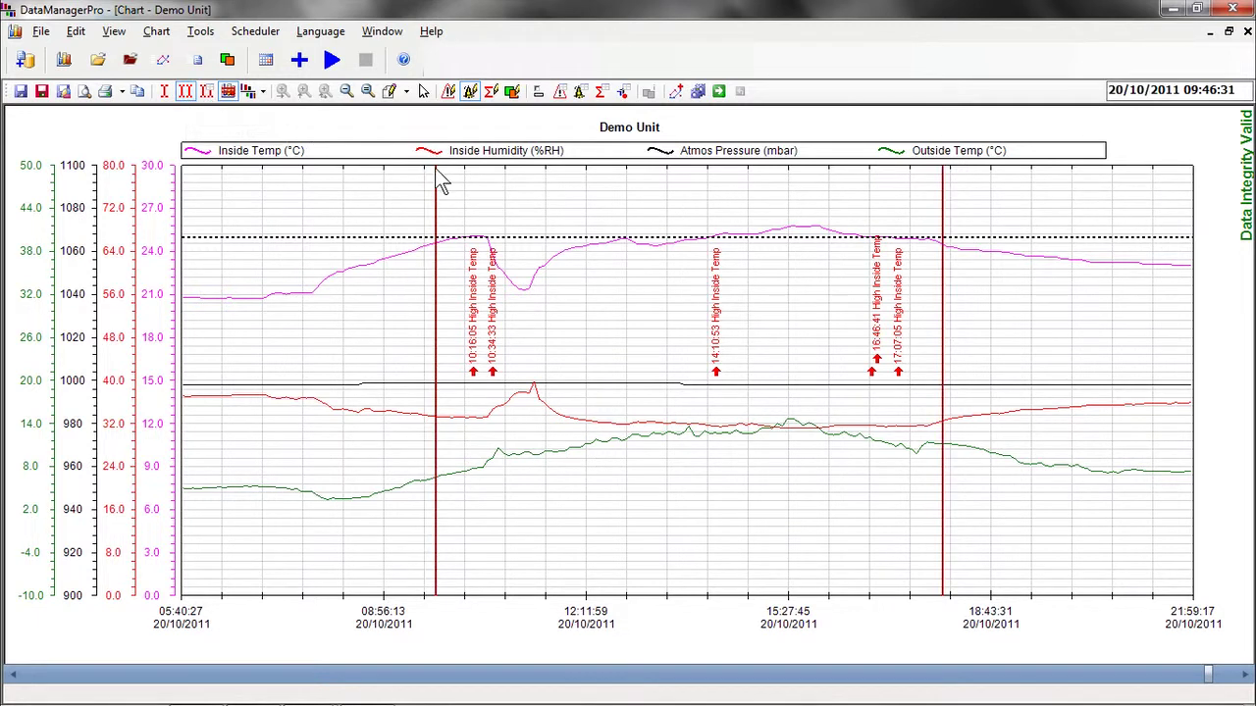
drag(436, 175, 714, 182)
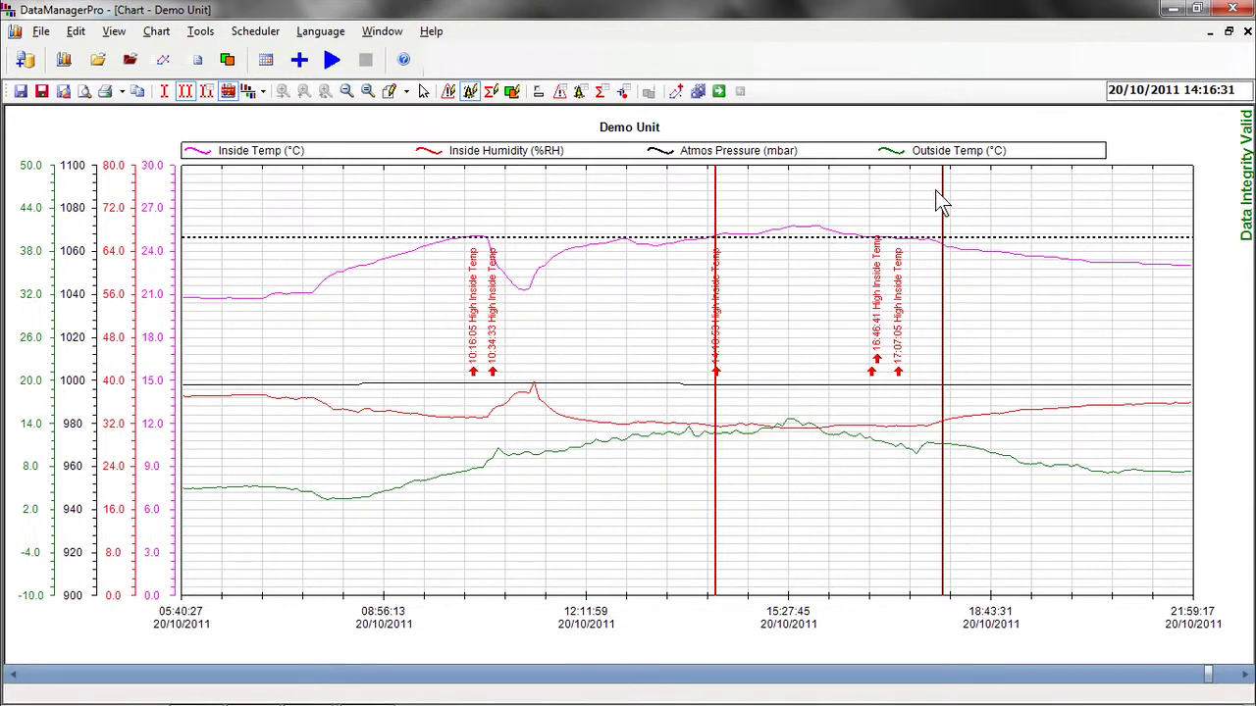
drag(937, 193, 868, 201)
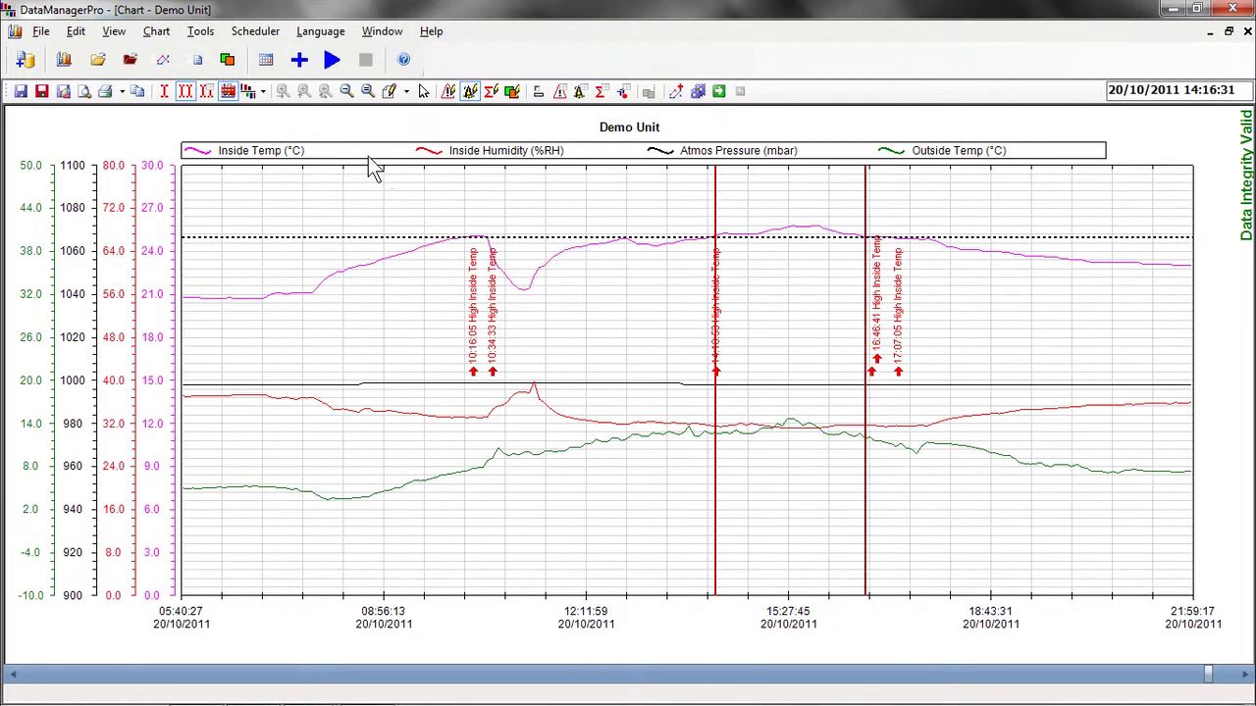
Step: Show Dual Cursor Statistics for 14:16:31–16:41:45 in a widened side pane
click(207, 96)
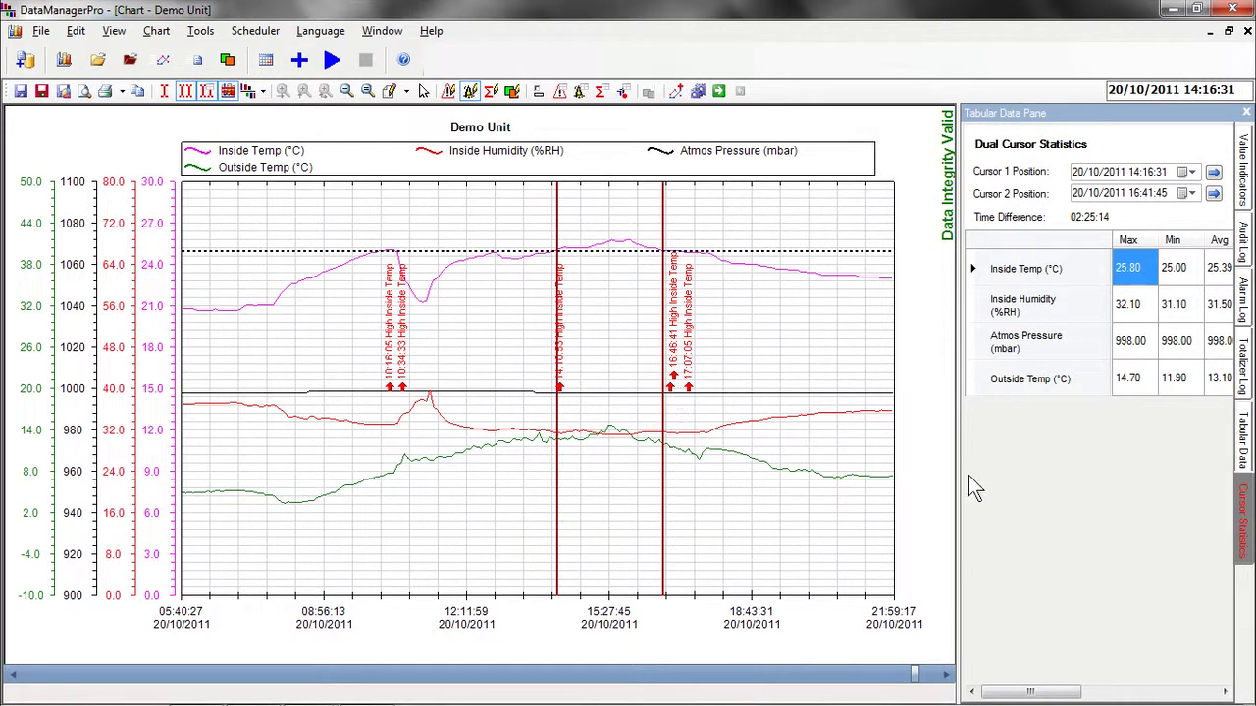
drag(959, 476, 826, 472)
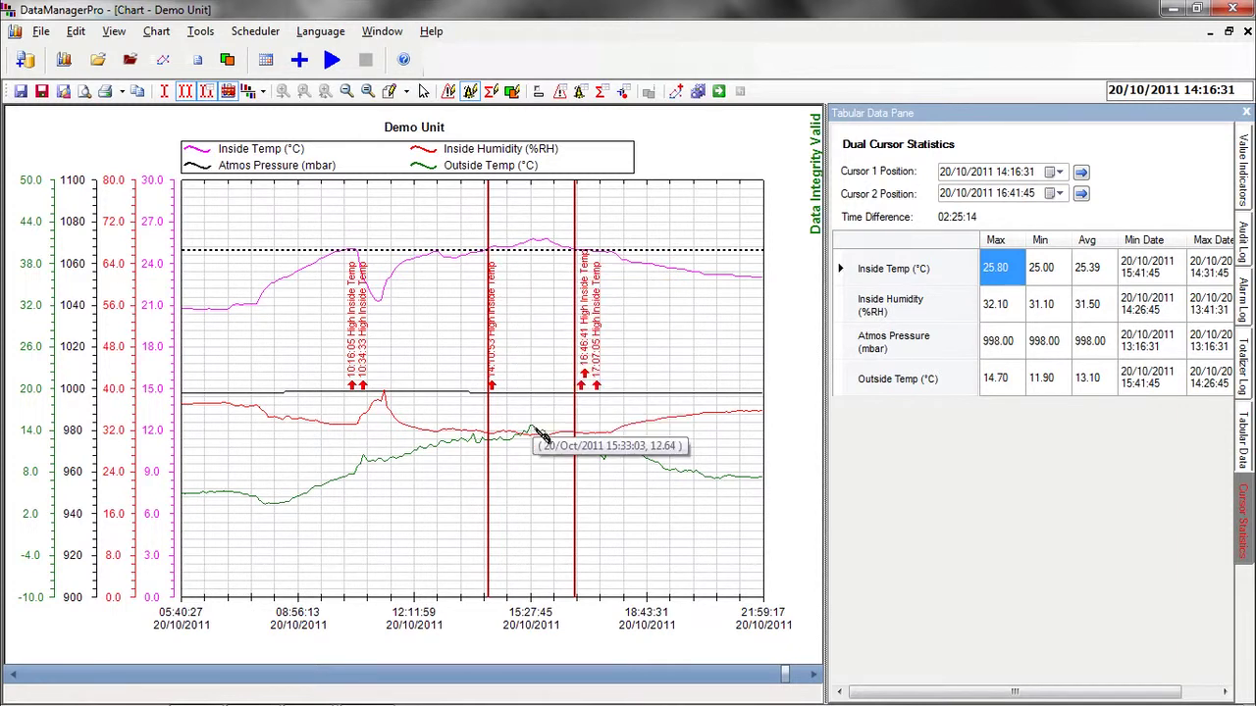
Step: Log in with the account password and sign 'Variation Accepted' at 20-Oct-11 15:40:47
click(546, 561)
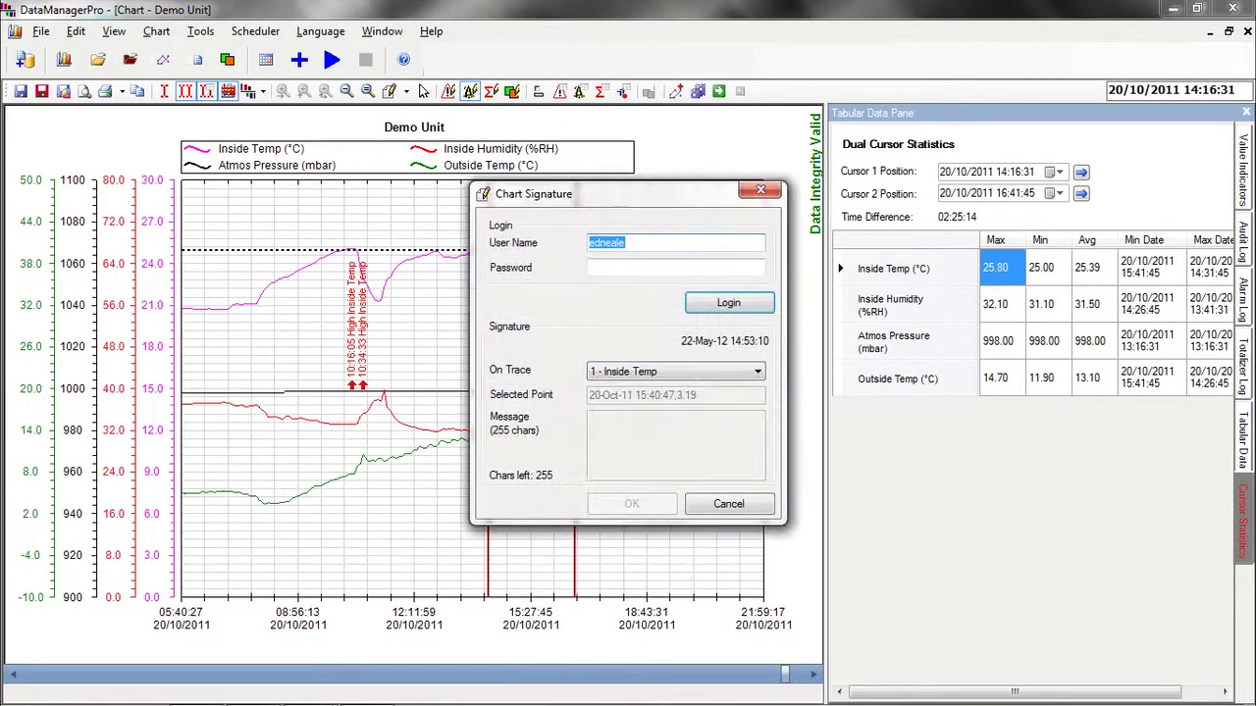
key(Tab)
text(******)
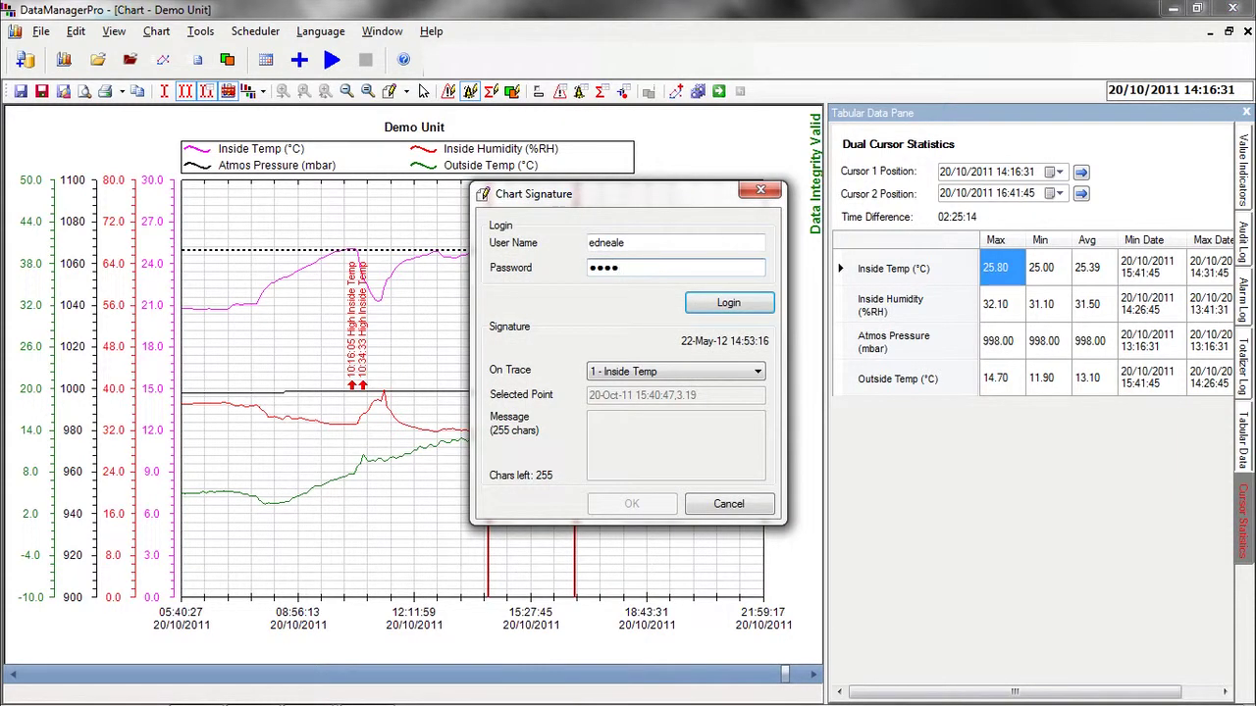
text(**)
click(731, 306)
click(660, 452)
text(Var)
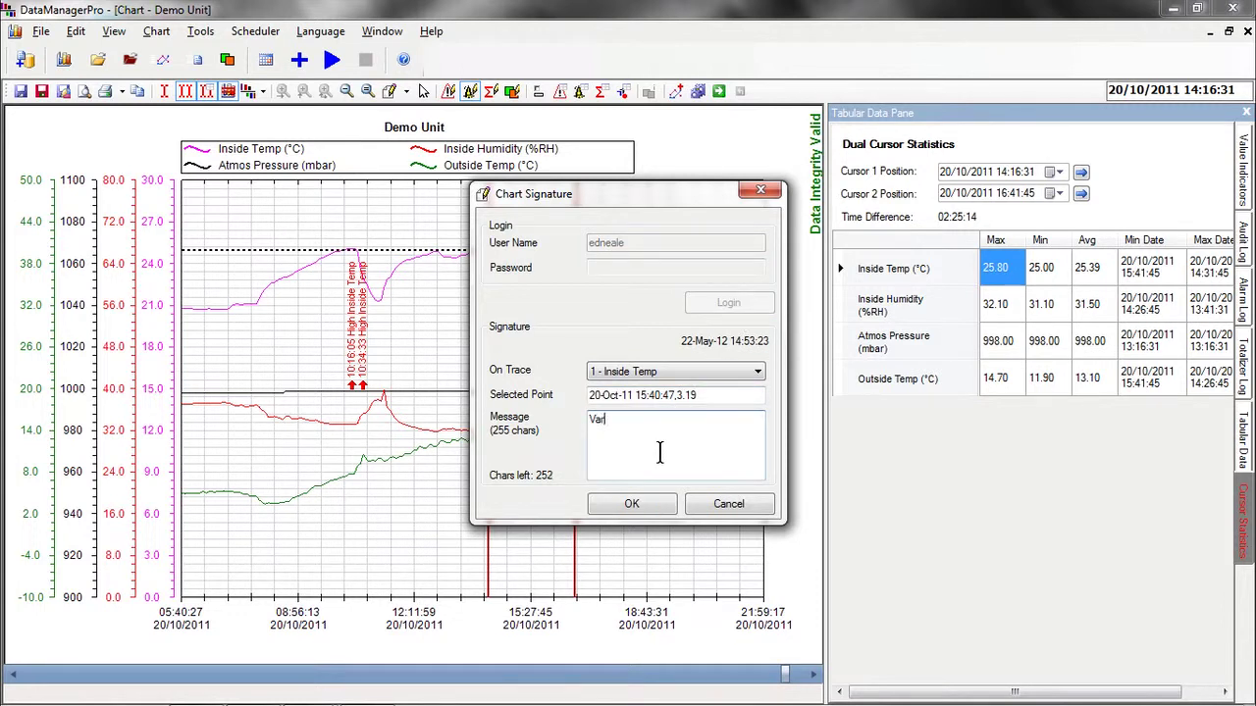
text(iation Accepted)
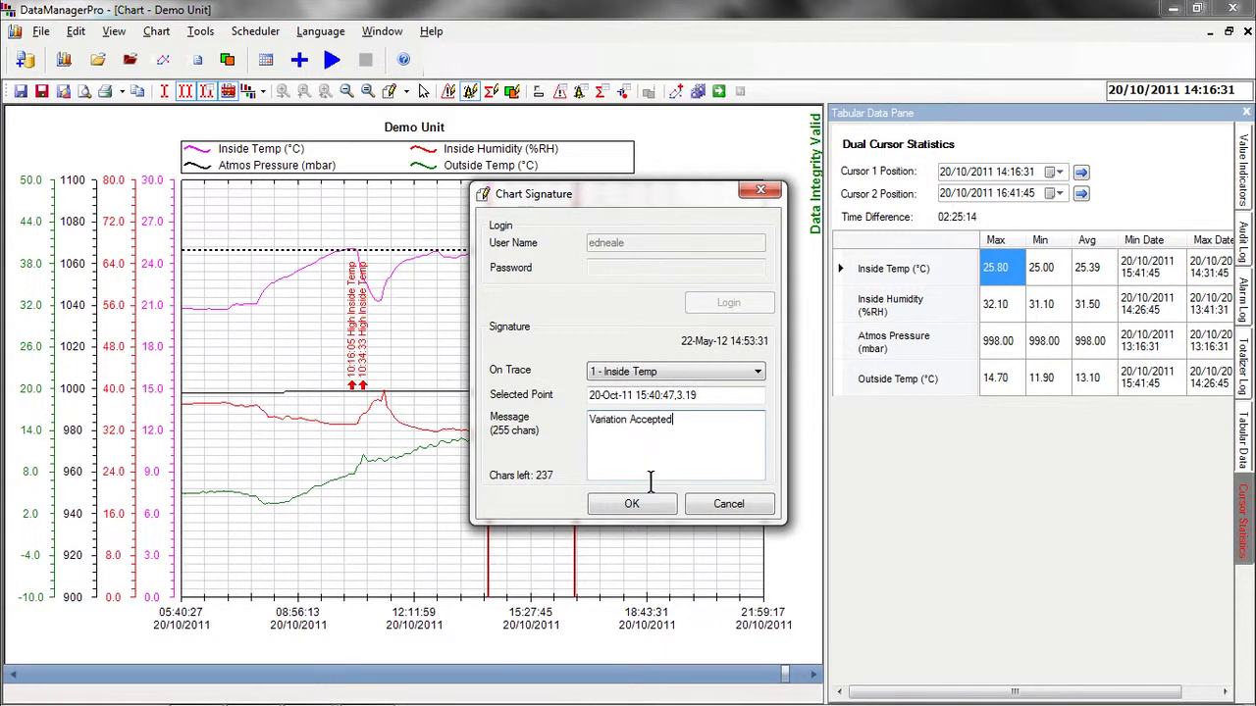
click(632, 505)
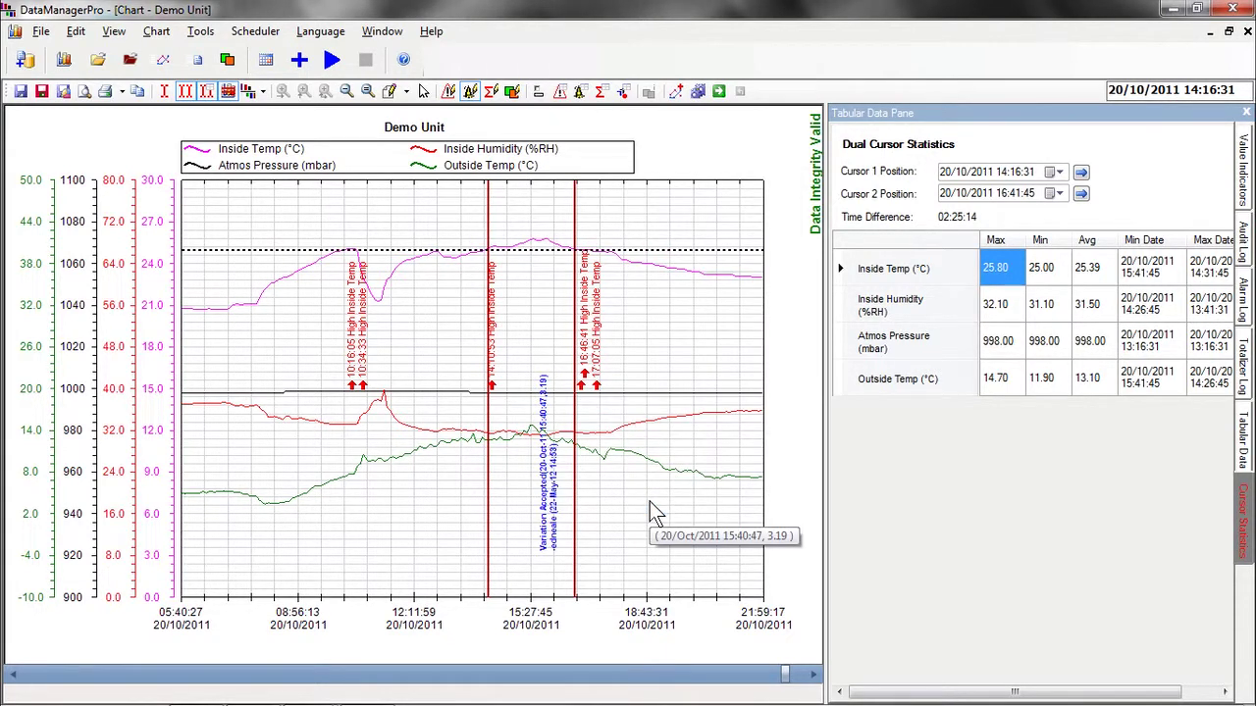